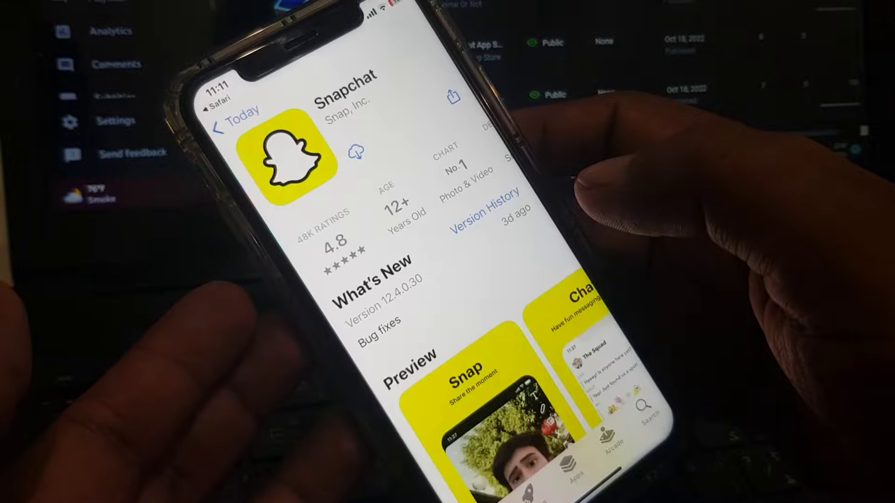
Start the Snapchat download from its App Store listing (version 12.4.0.30).
click(361, 156)
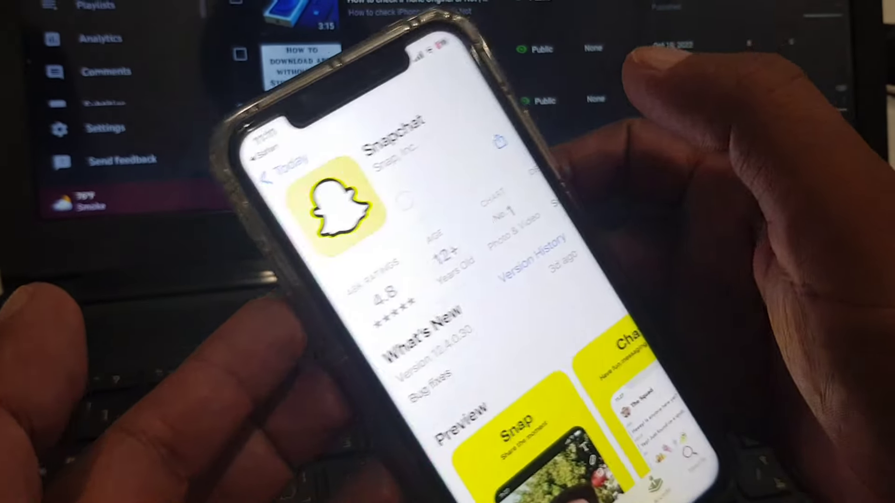